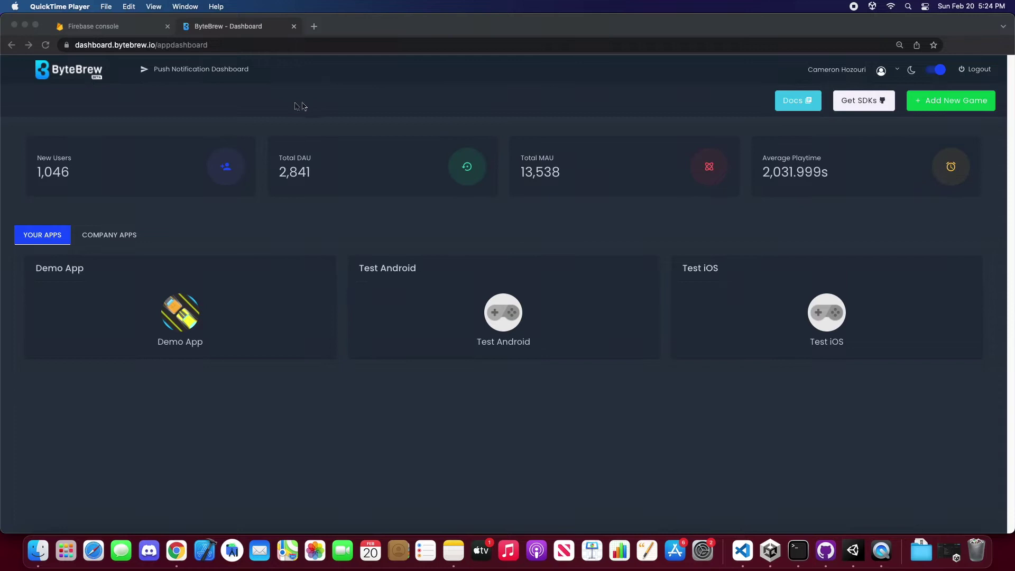
- Open the Testing App's Android Settings from the Push Notification Dashboard, showing empty Firebase fields
click(224, 77)
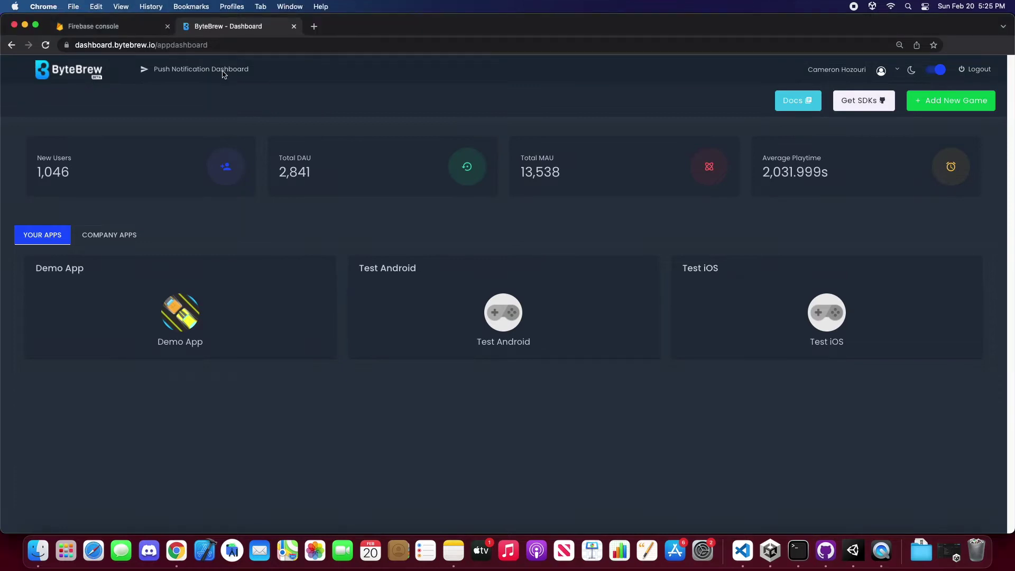
click(223, 74)
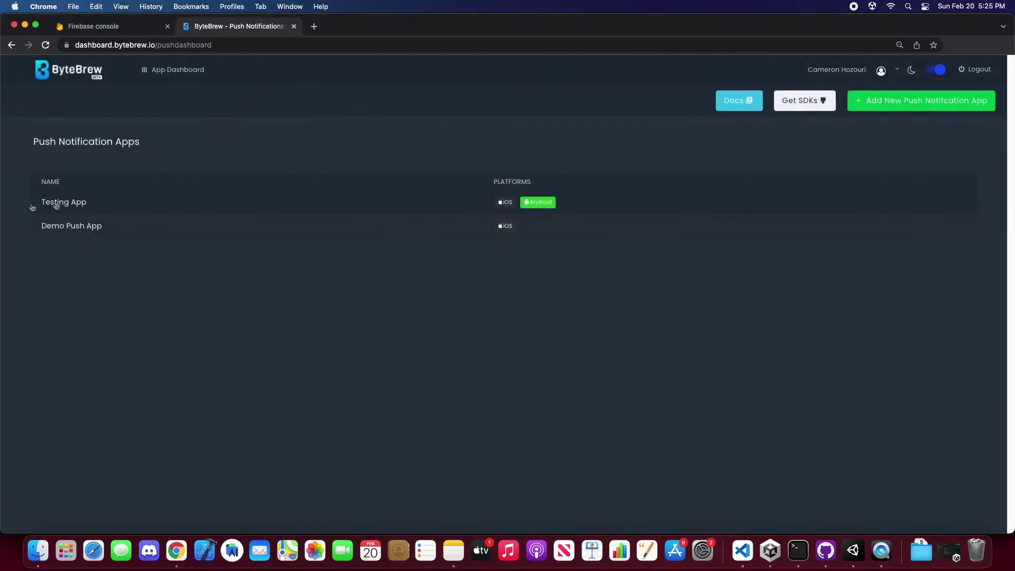
click(63, 203)
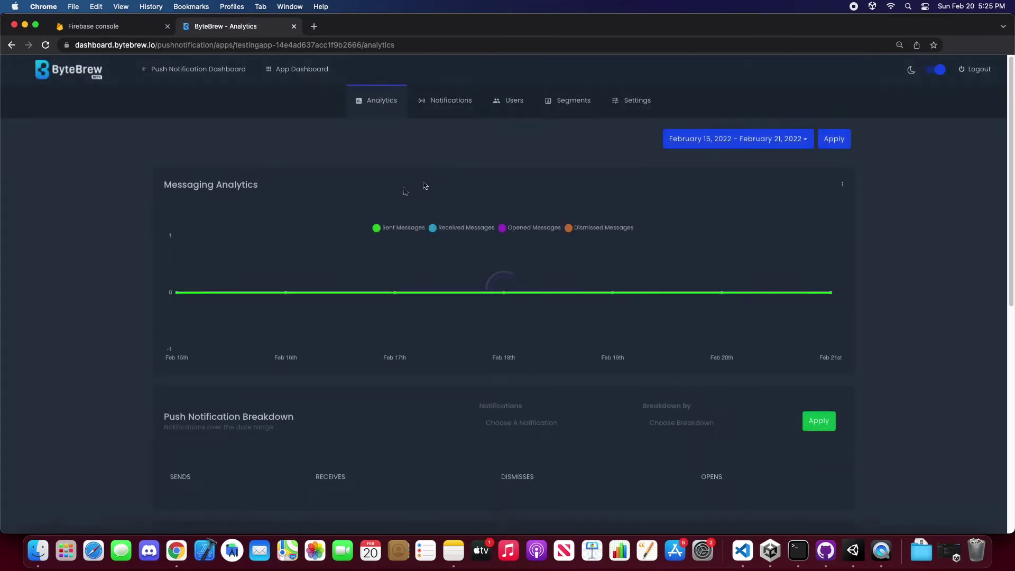
click(635, 114)
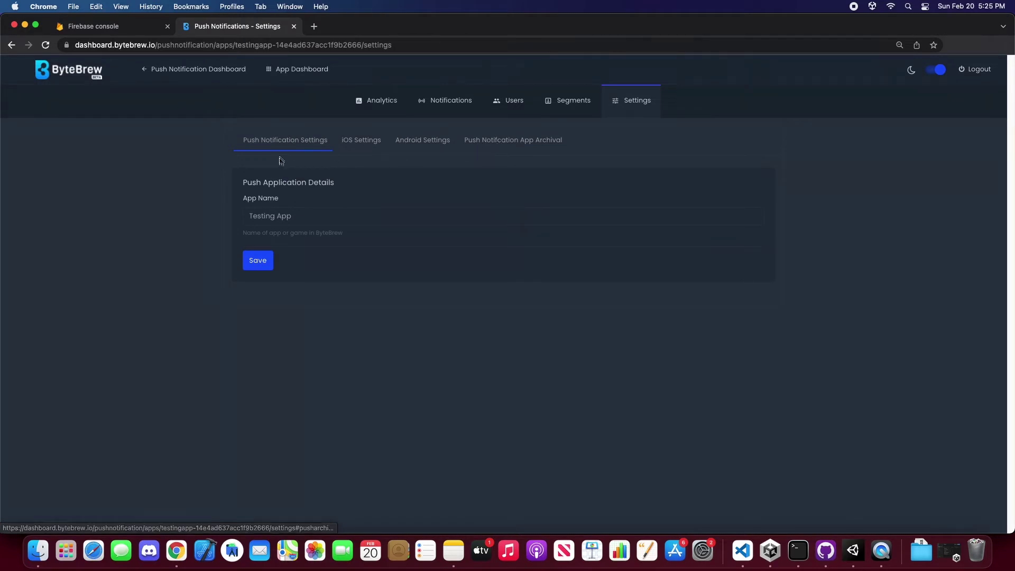
click(407, 145)
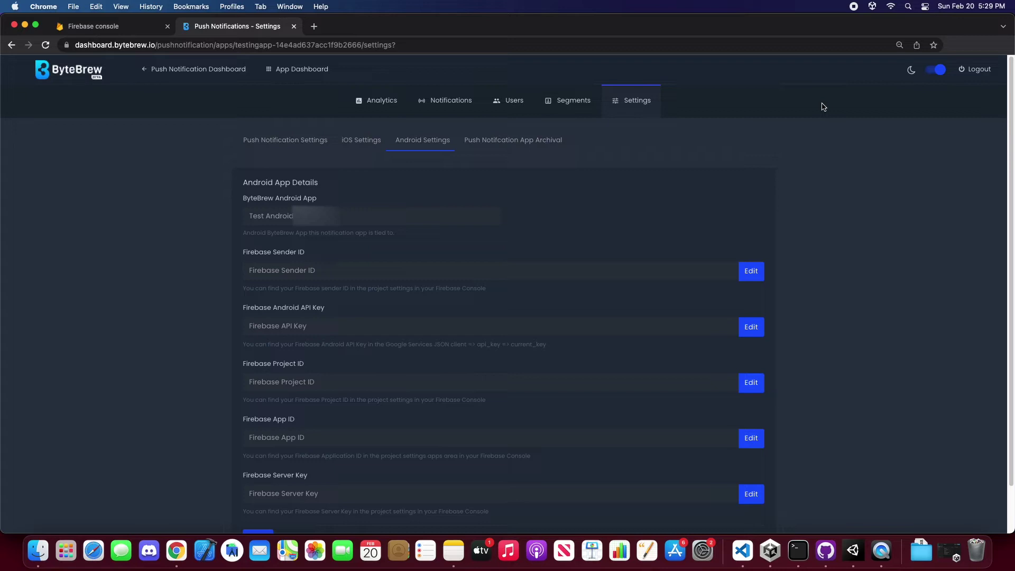
- In Firebase console, bring up Project settings for the Test Android project
click(105, 29)
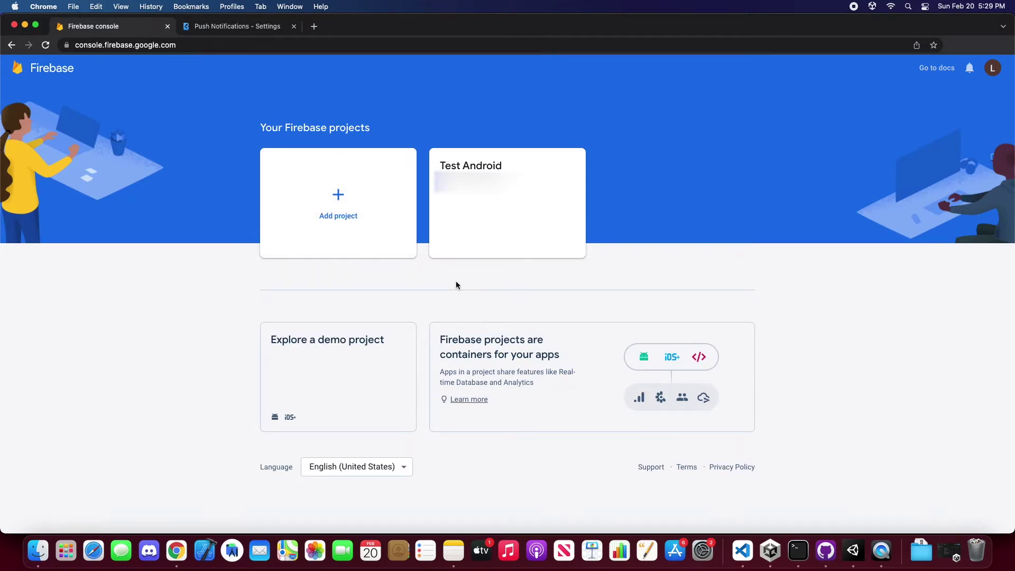
click(345, 231)
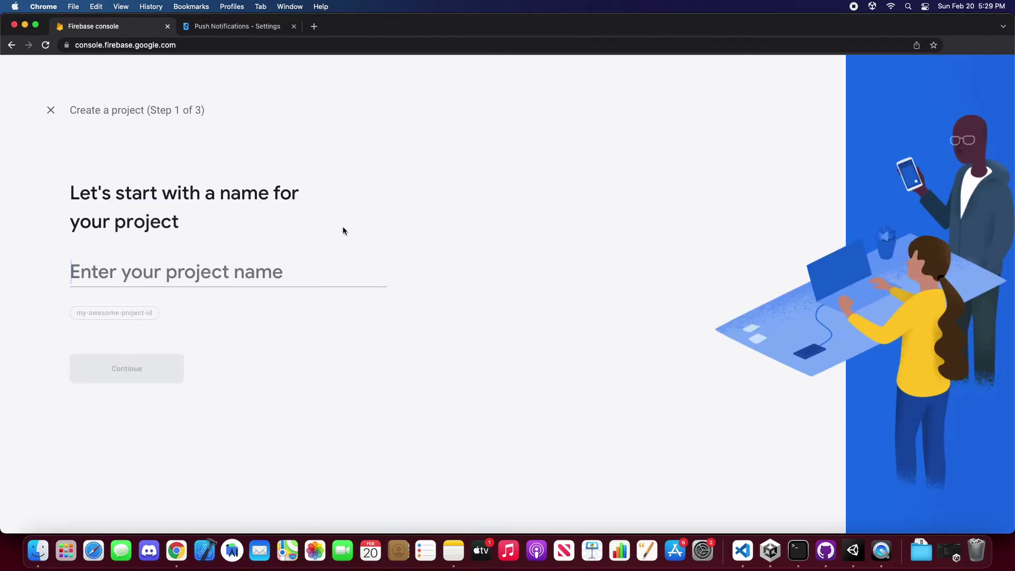
click(50, 110)
click(542, 211)
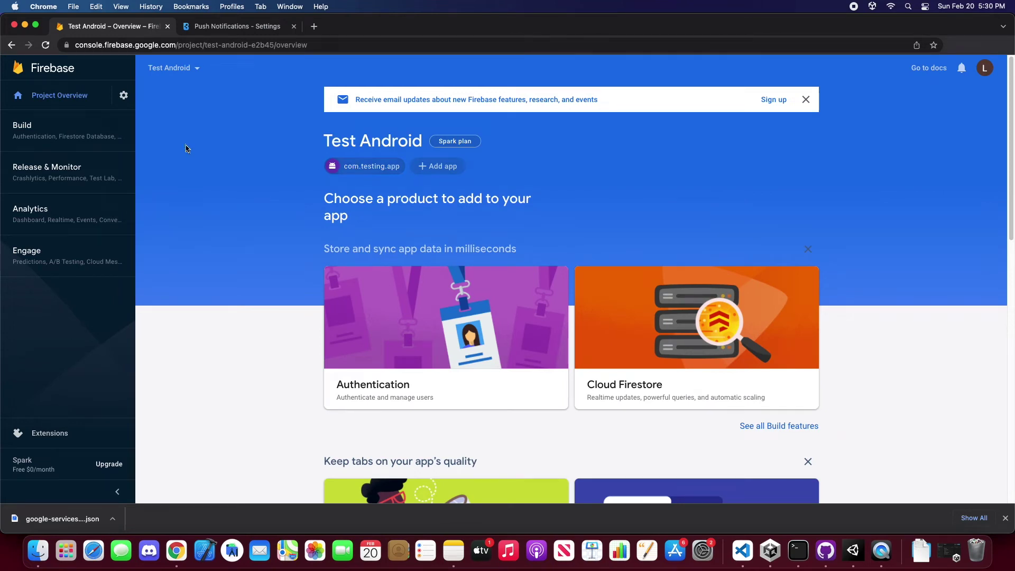
click(123, 95)
click(167, 99)
- Copy the Firebase Project ID into ByteBrew's Firebase Project ID field
click(240, 26)
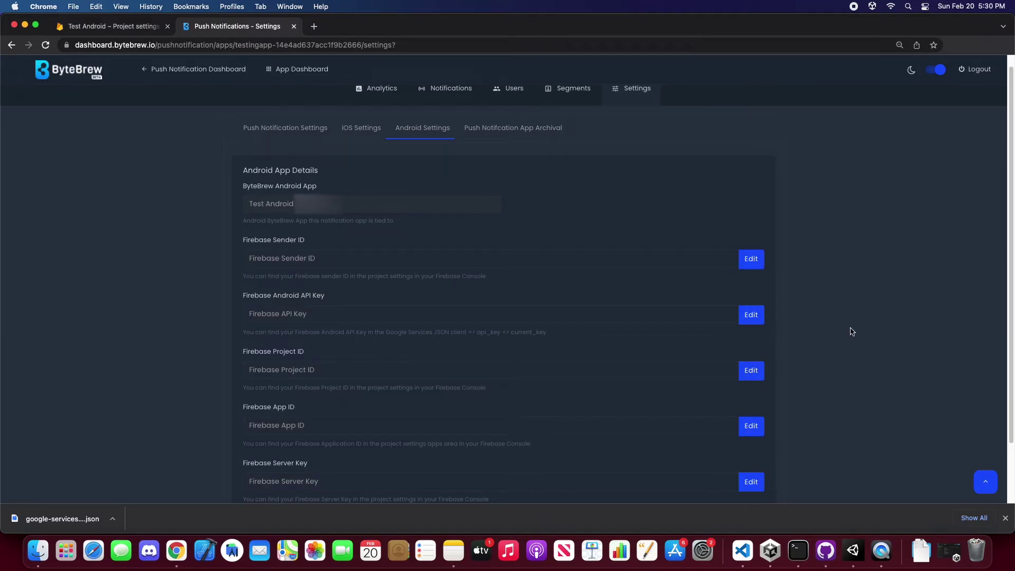
click(119, 32)
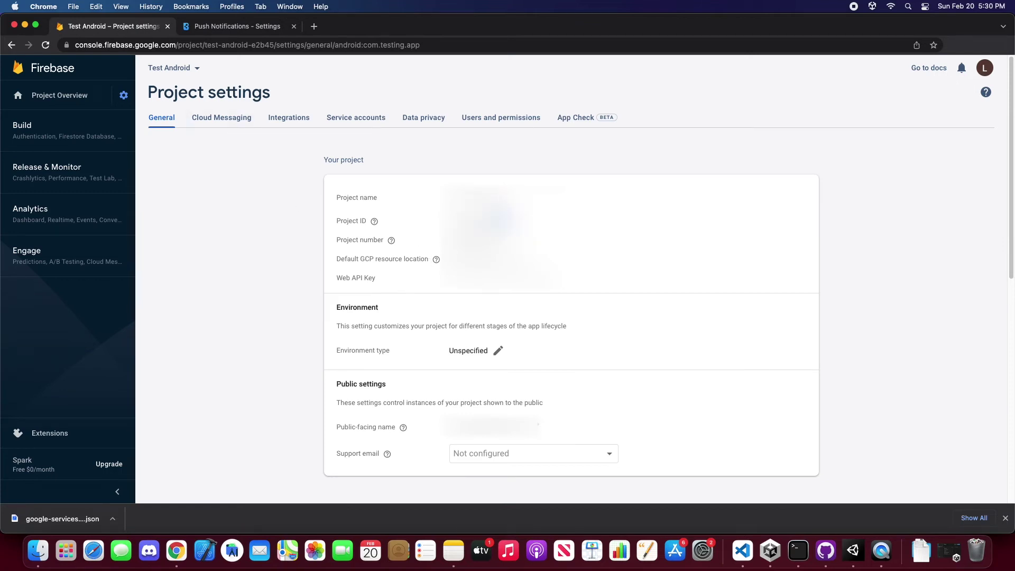
double_click(481, 221)
click(267, 29)
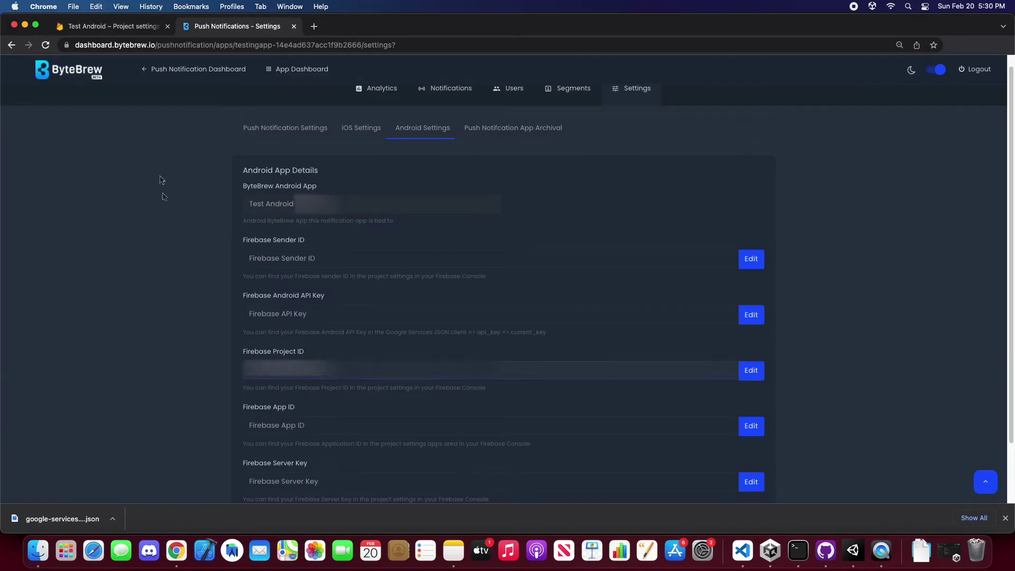
- Copy the Firebase App ID into ByteBrew's Firebase App ID field
click(103, 27)
click(194, 28)
click(97, 27)
scroll(273, 269, down, 10)
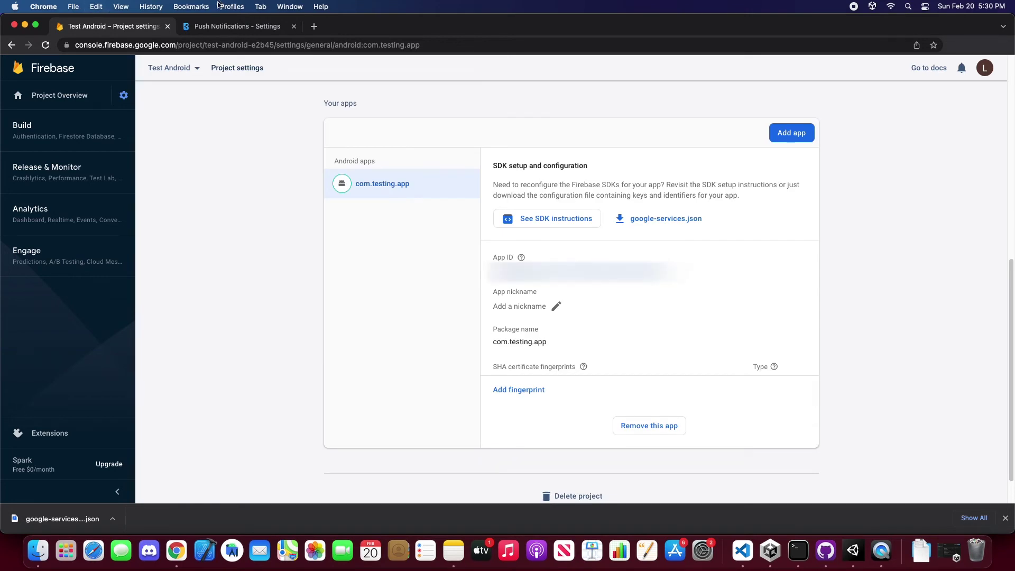
click(218, 30)
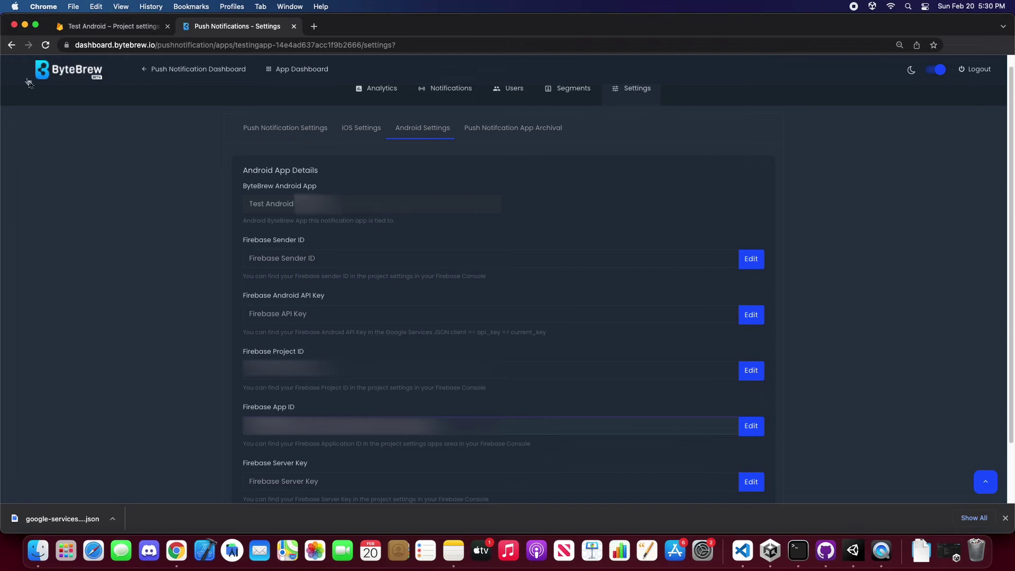
click(90, 31)
scroll(307, 283, up, 10)
- Copy the Cloud Messaging Sender ID and server key into ByteBrew's Sender ID and Server Key fields
click(233, 119)
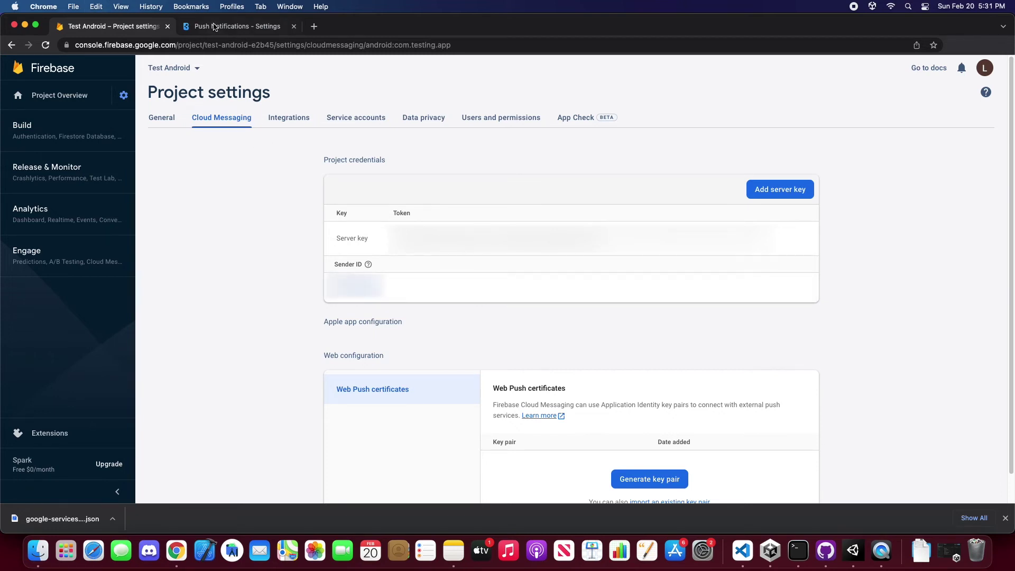
click(216, 27)
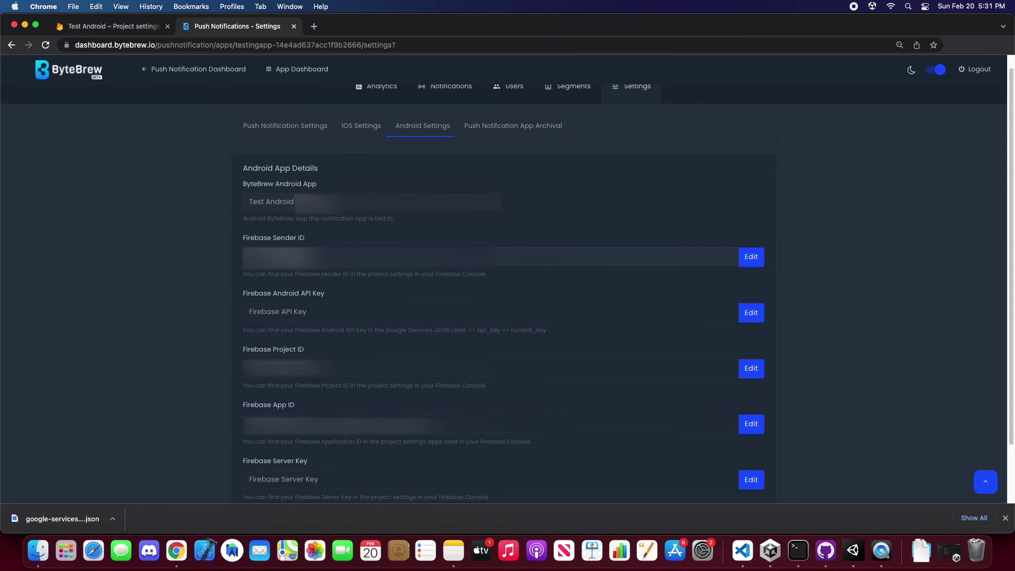
click(115, 26)
drag(397, 238, 603, 253)
click(237, 26)
scroll(154, 142, down, 2)
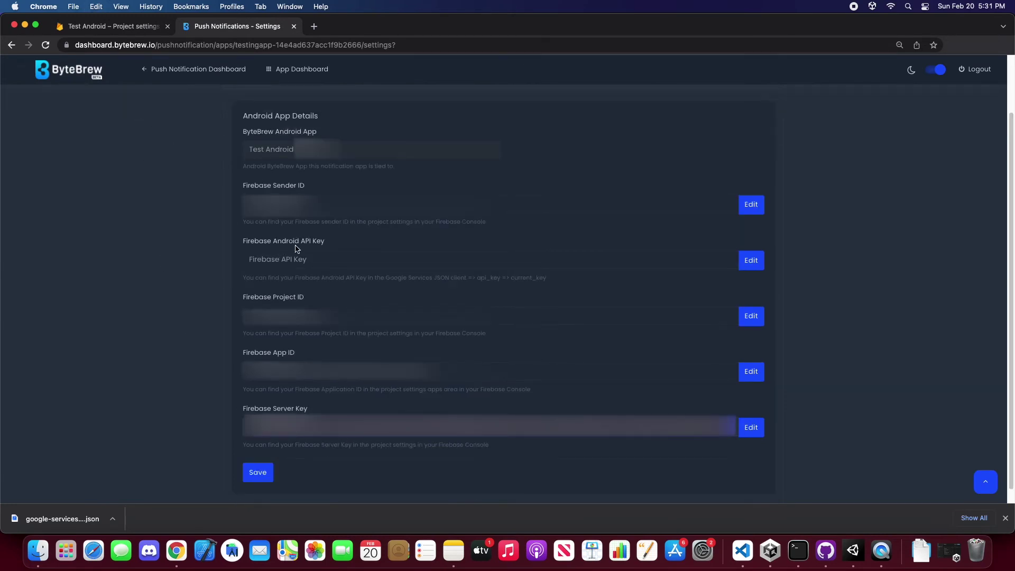
scroll(150, 280, up, 2)
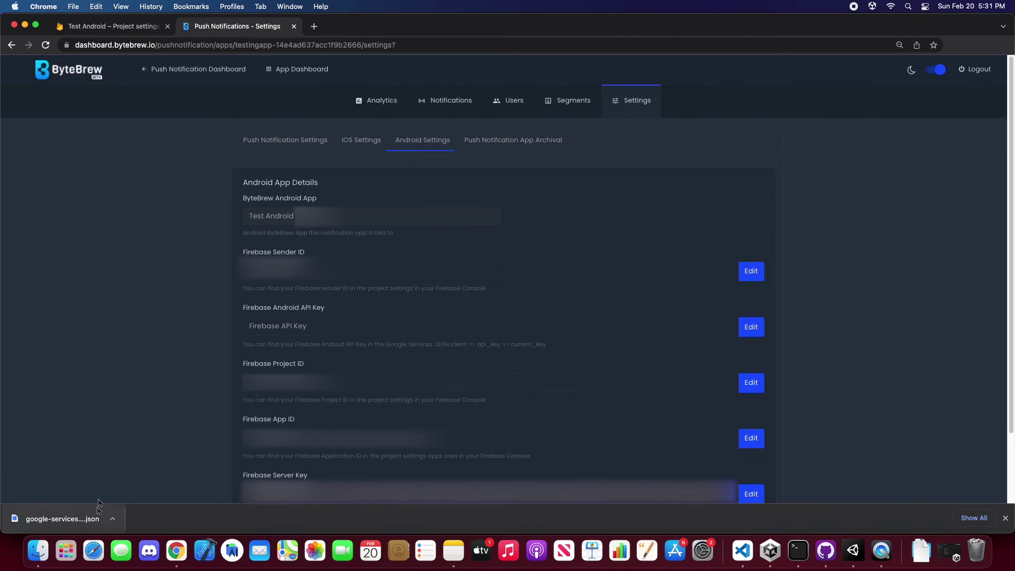
- Open the downloaded google-services.json in Xcode and select the current_key API key value
click(68, 522)
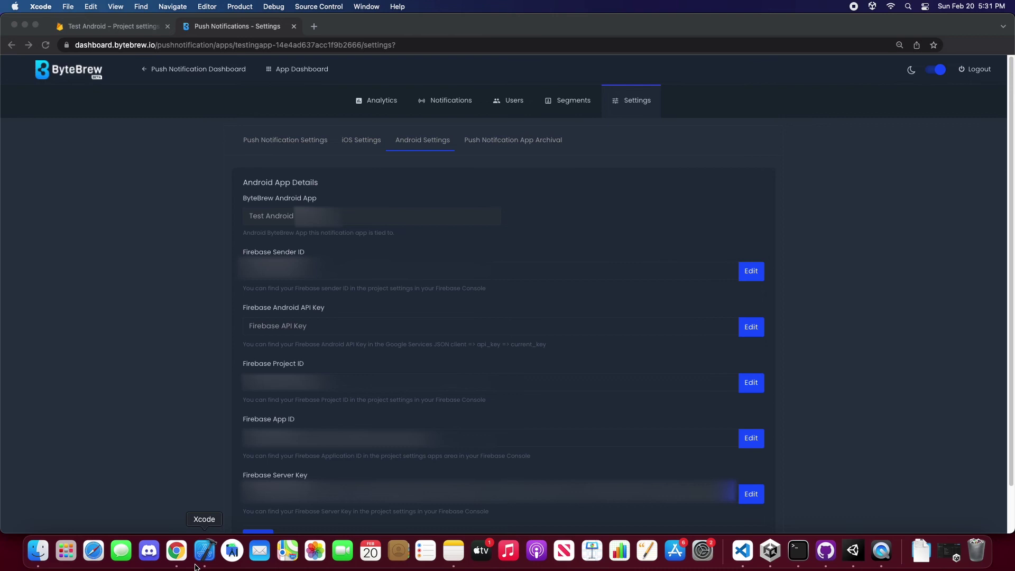
click(204, 551)
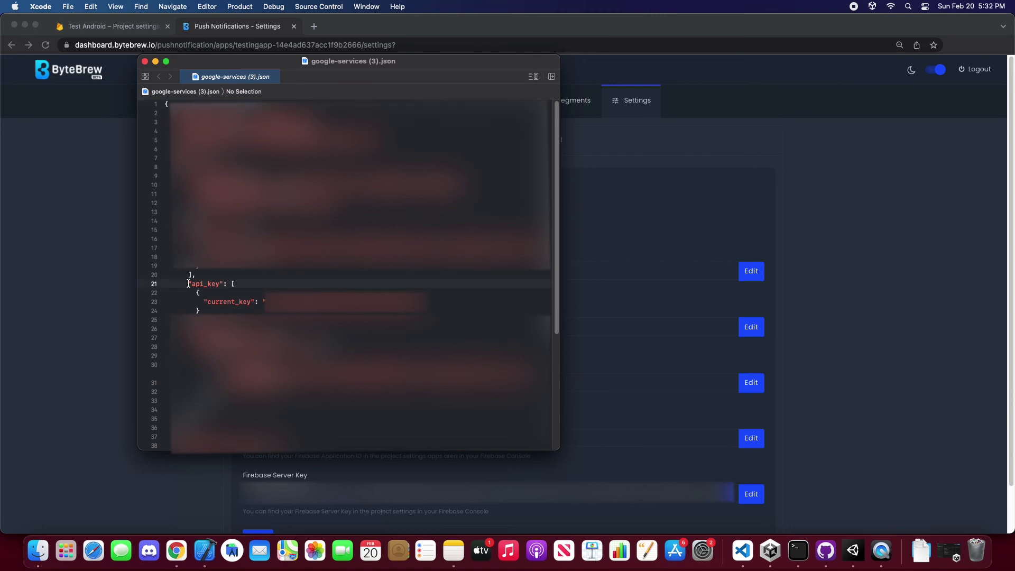
drag(189, 284, 432, 302)
click(216, 302)
- Paste the current_key value into ByteBrew's Firebase Android API Key field
click(77, 187)
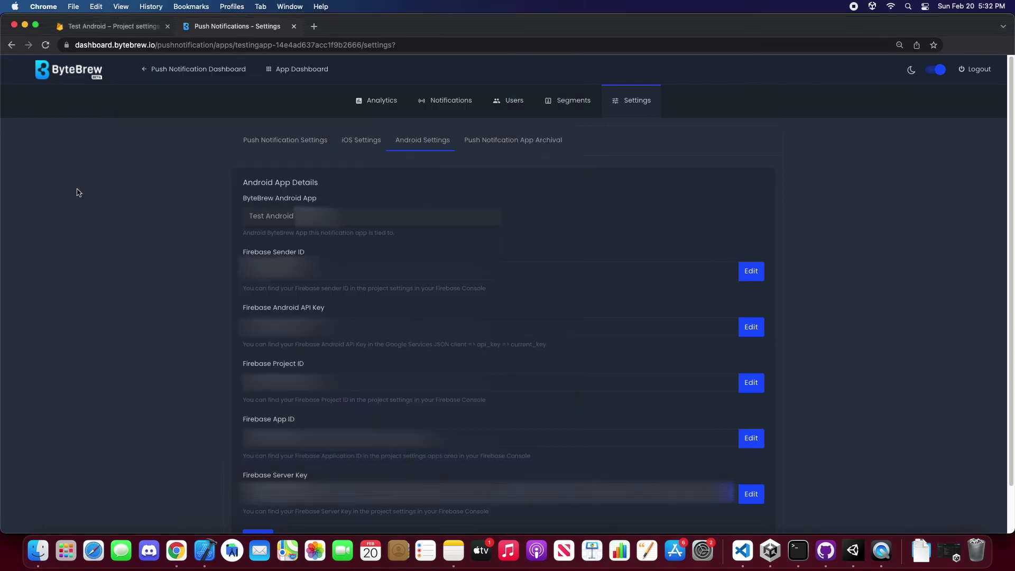
click(333, 318)
key(super+v)
scroll(258, 498, down, 2)
- Save the Android settings, confirming the overwrite with CHANGE and Update
click(258, 495)
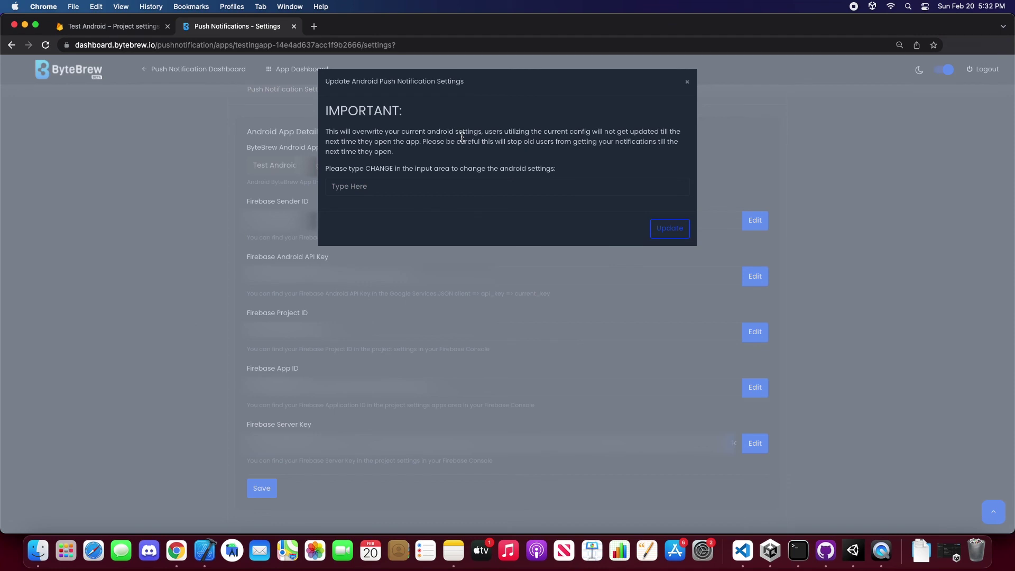
click(418, 187)
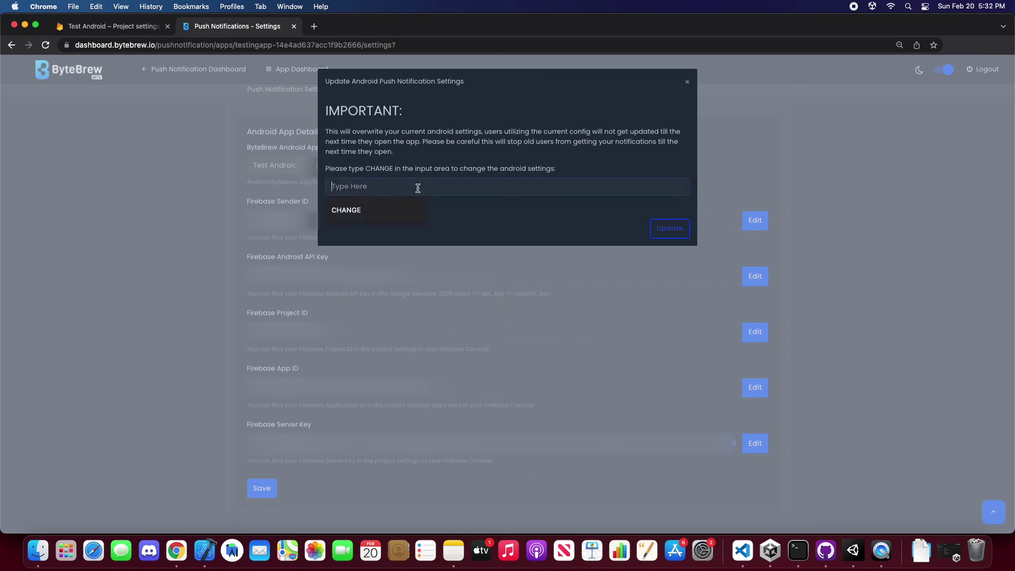
text(Chan)
key(BackSpace)
key(BackSpace)
text(HANGE)
click(676, 227)
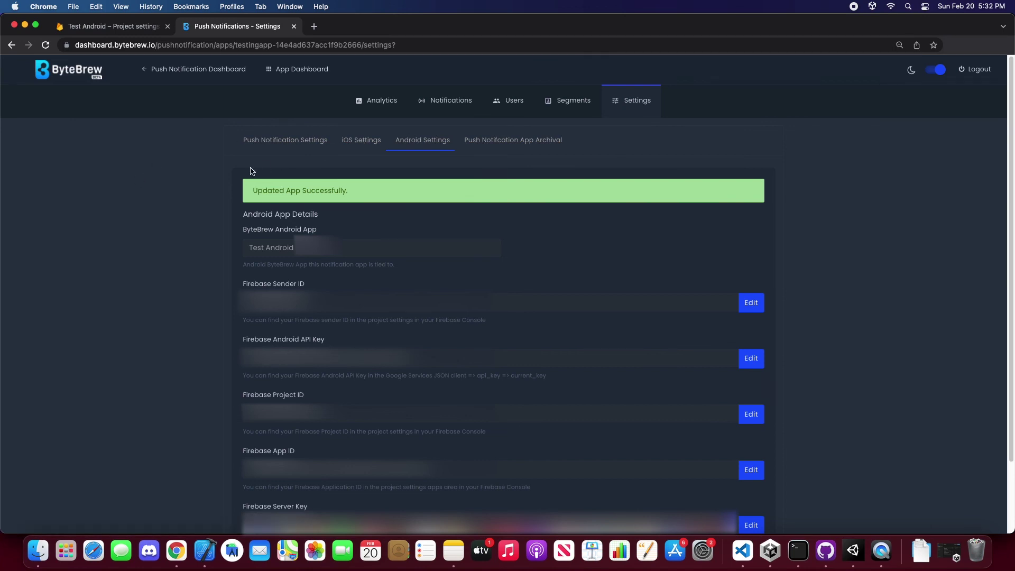